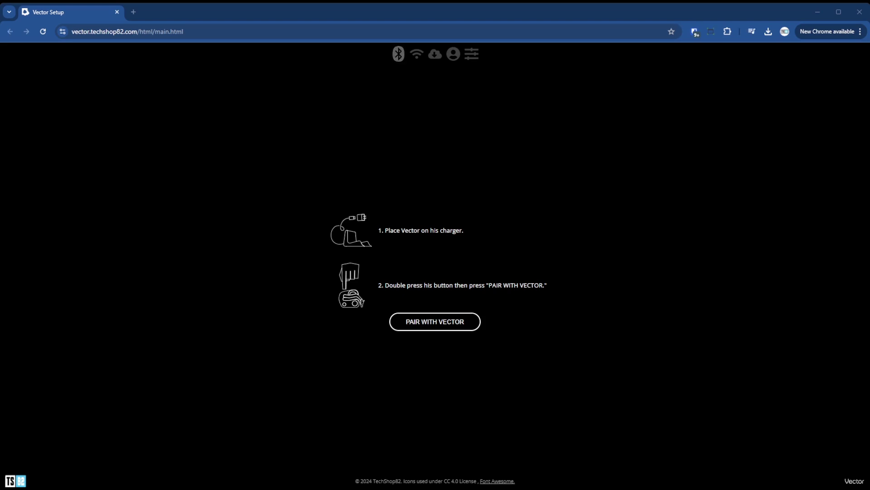
Start pairing with Vector, uncheck auto-setup, and submit the PIN shown on Vector's face
left_click(437, 321)
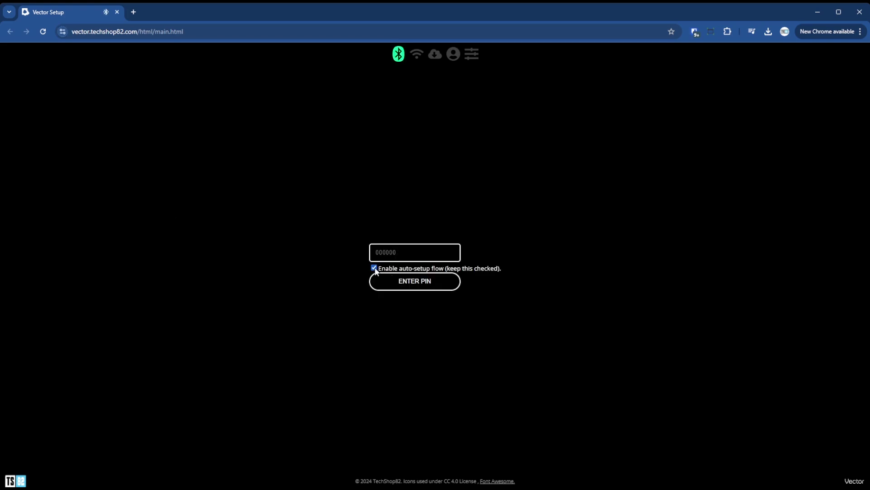
left_click(375, 268)
left_click(392, 253)
type("48")
type("9")
type("273")
key("Return")
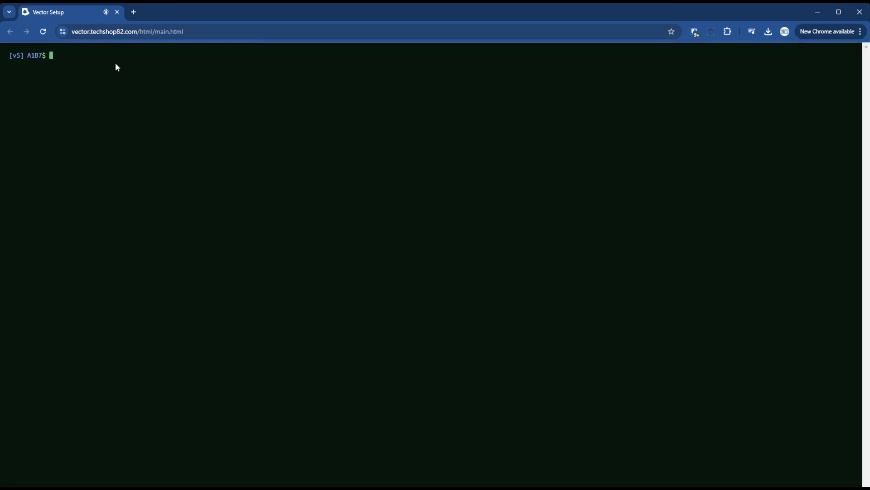
Run wifi-ip to display Vector's IPv4 192.168.0.70 and IPv6 link-local address
type("wifi-ip")
key("Return")
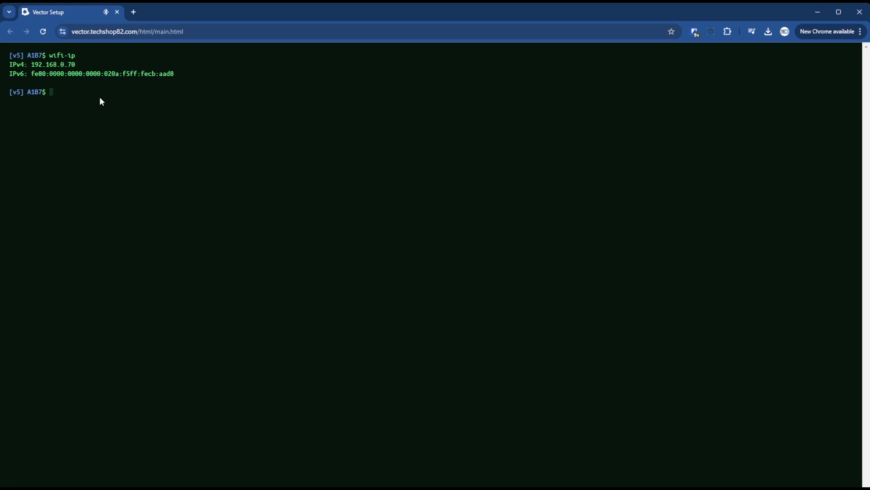
Run wifi-scan to list three nearby WPA2_PSK networks and highlight the first SSID, A2G
type("wifi-scan")
key("Return")
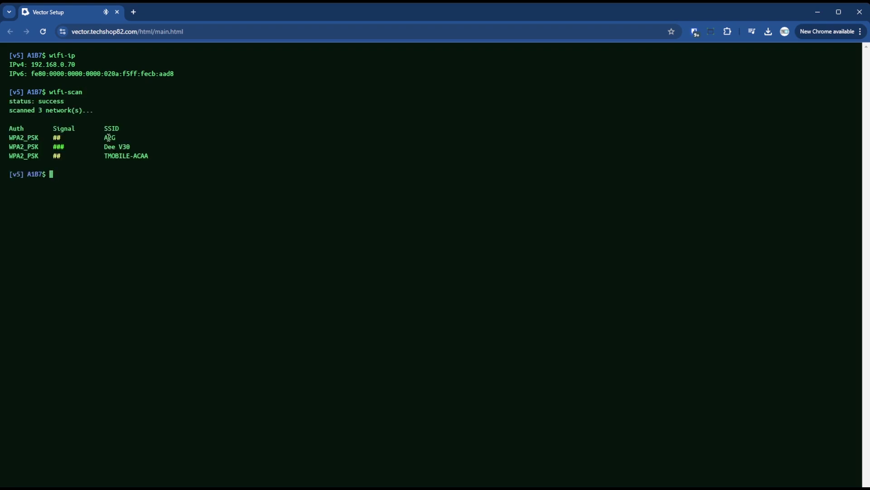
left_click_drag(104, 138, 136, 146)
left_click_drag(105, 137, 116, 138)
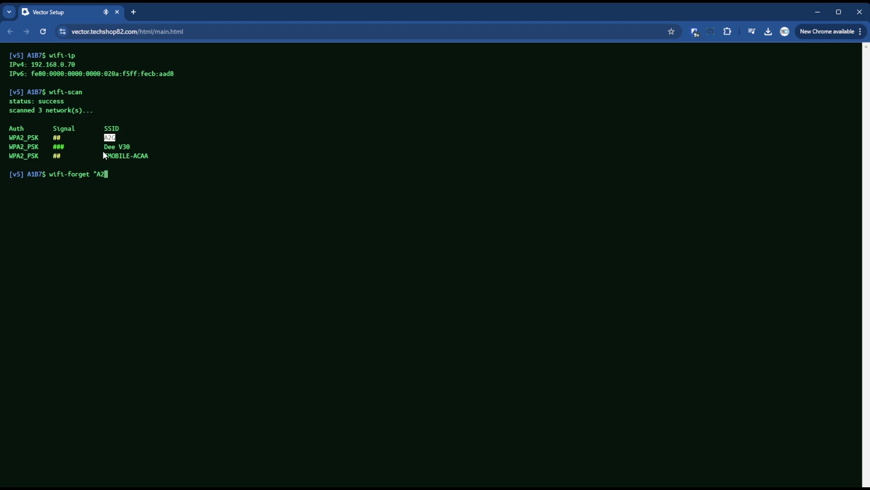
Run wifi-forget "A2G" at the console and dismiss the 'Not cloud authorized' error
type("-forget \"A2G\"")
key("Return")
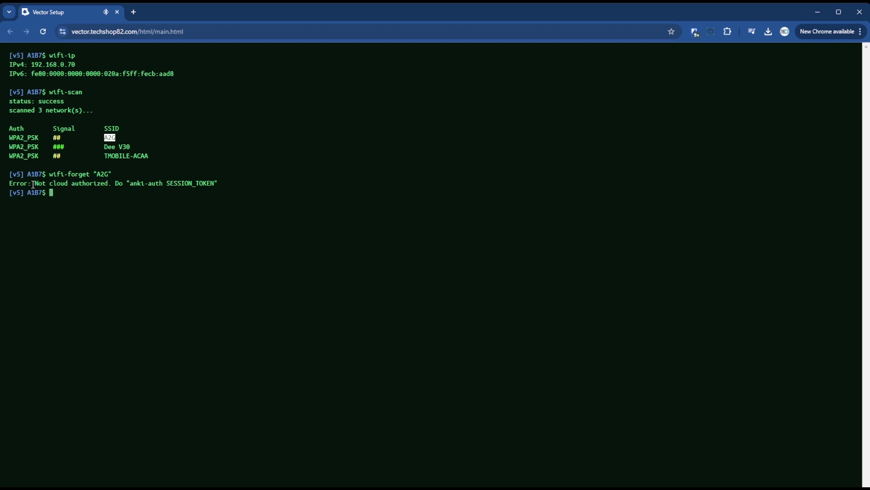
left_click_drag(35, 183, 116, 186)
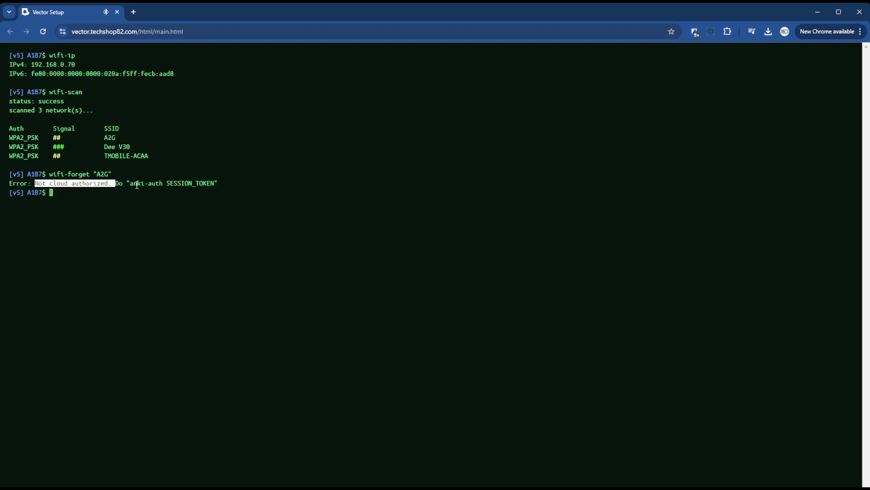
left_click(137, 200)
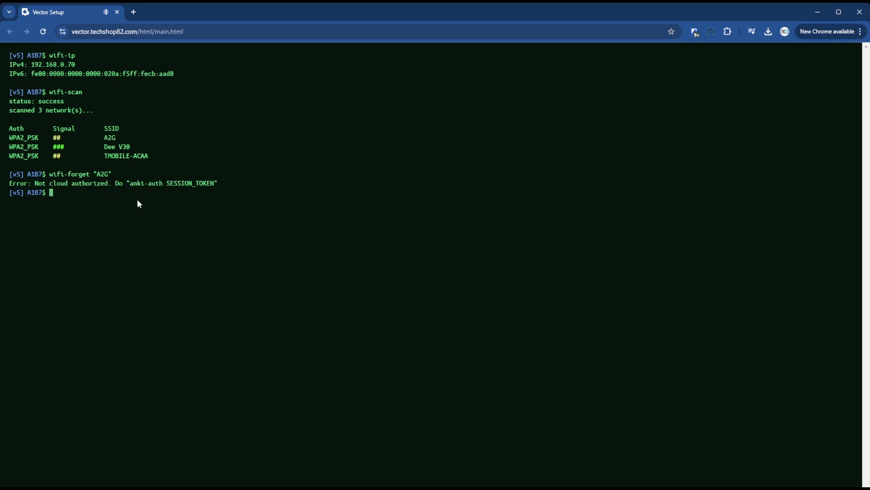
Run anki-auth with the session token so Vector reports AuthorizedAsSecondary
type("anki-auth 12345678ABC")
key("Return")
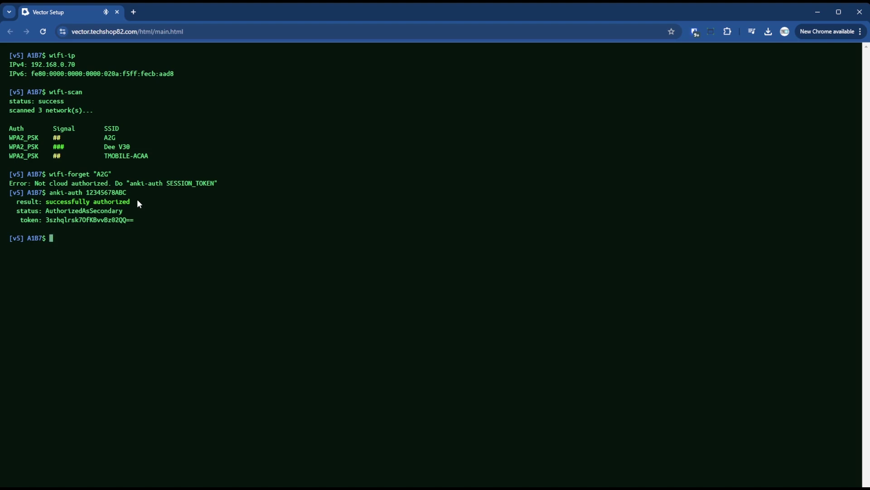
List the console commands with help, then delete all saved WiFi networks using wifi-forget !all
type("wifi-")
key("BackSpace")
key("BackSpace")
key("BackSpace")
key("BackSpace")
key("BackSpace")
type("help")
key("Return")
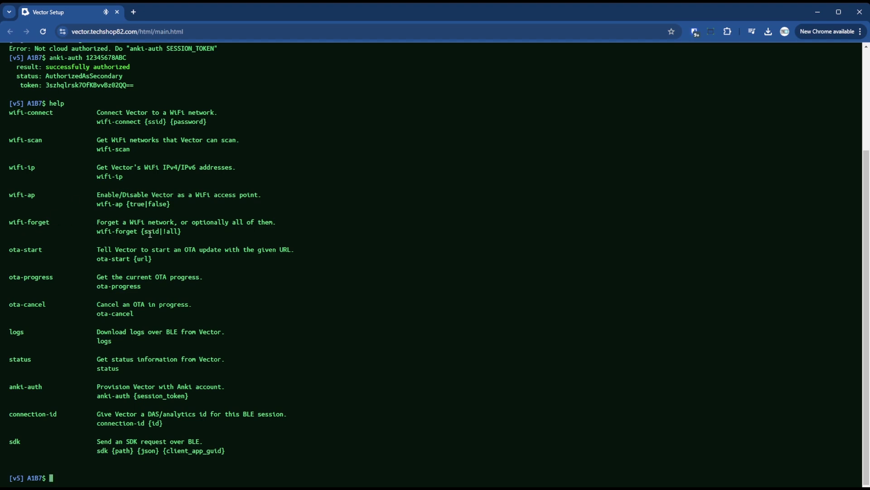
left_click_drag(150, 233, 178, 233)
left_click(268, 391)
type("wifi-forget !all")
key("Return")
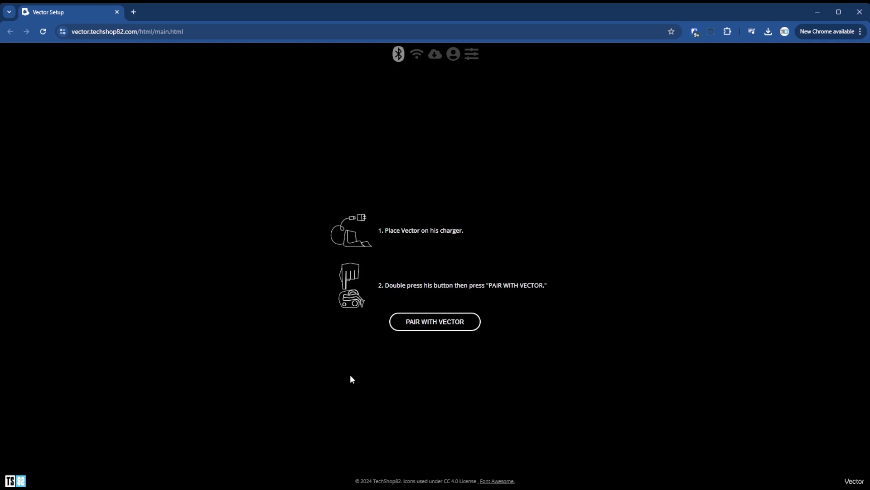
Pair with Vector A1B7 over Bluetooth to bring up its WiFi network list
left_click(444, 324)
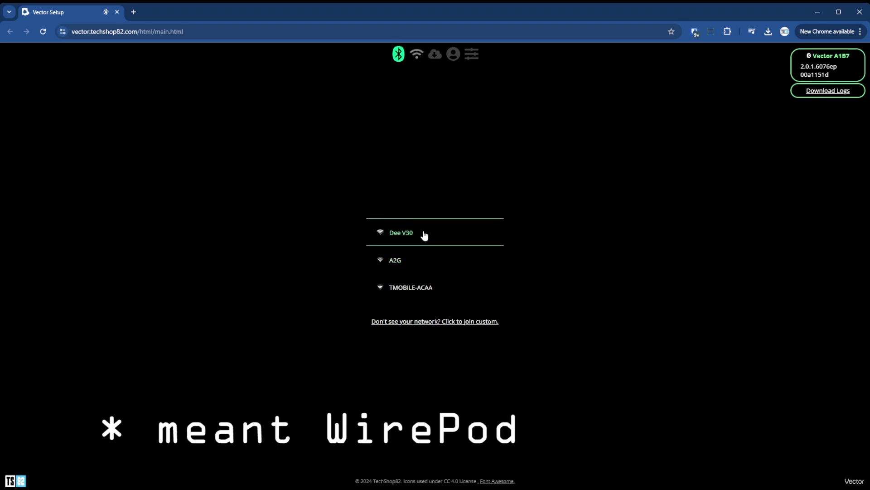
Connect Vector to the A2G network, re-entering the WiFi password after a typo
left_click(405, 263)
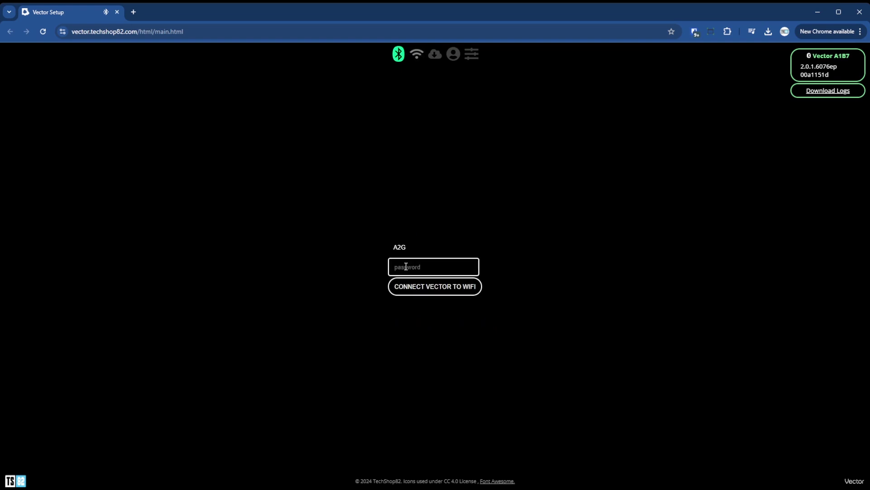
type("*******")
key("ctrl+a")
key("BackSpace")
type("**************")
left_click(444, 288)
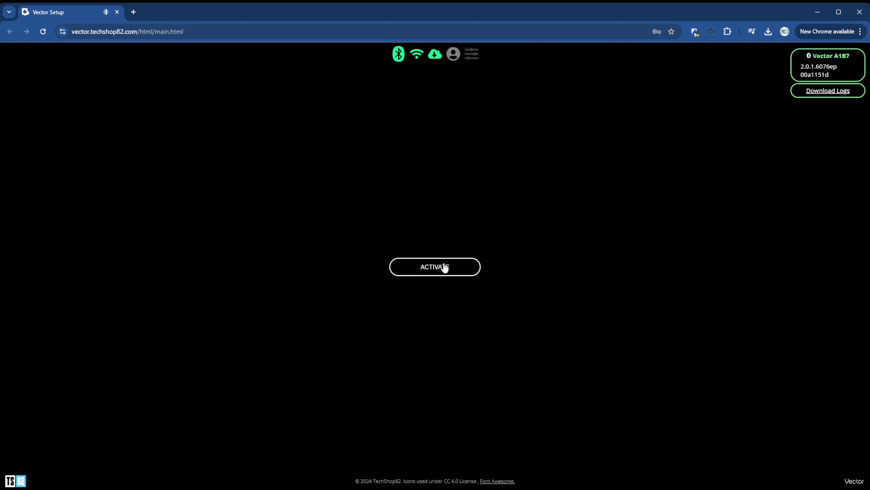
Open the Wire-Pod server at 192.168.0.20 in a new tab, then return to Vector Setup
left_click(132, 13)
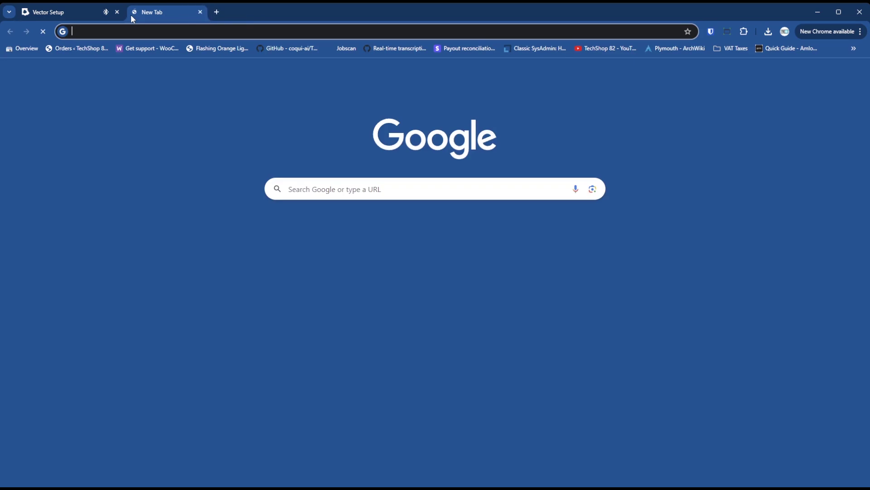
type("192")
key("Return")
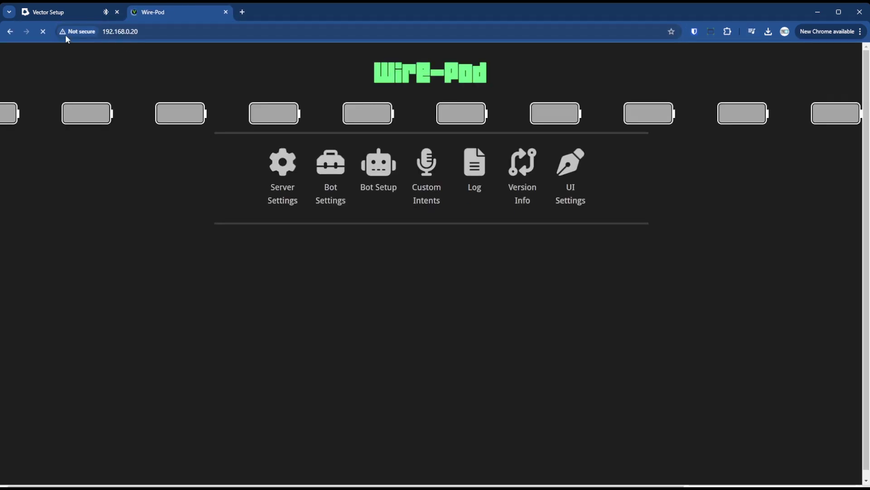
left_click(72, 18)
Activate Vector, save America/Chicago timezone with Fahrenheit and imperial units, and close Wire-Pod
left_click(436, 269)
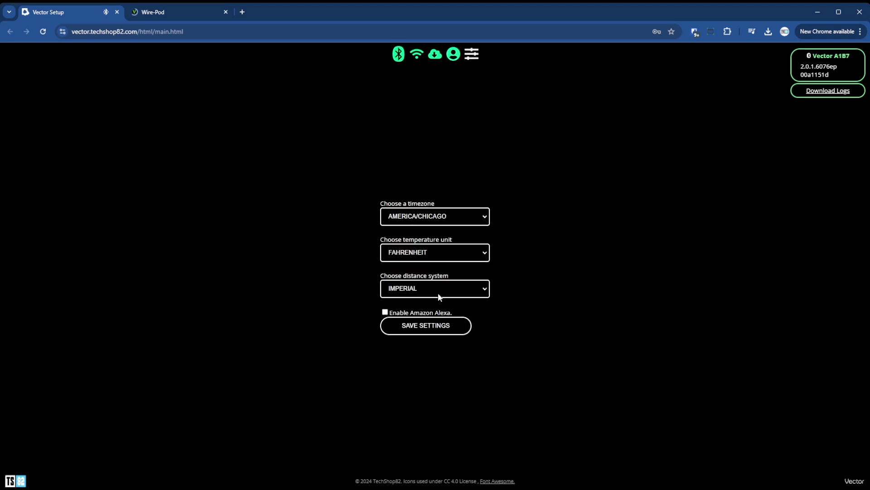
left_click(430, 331)
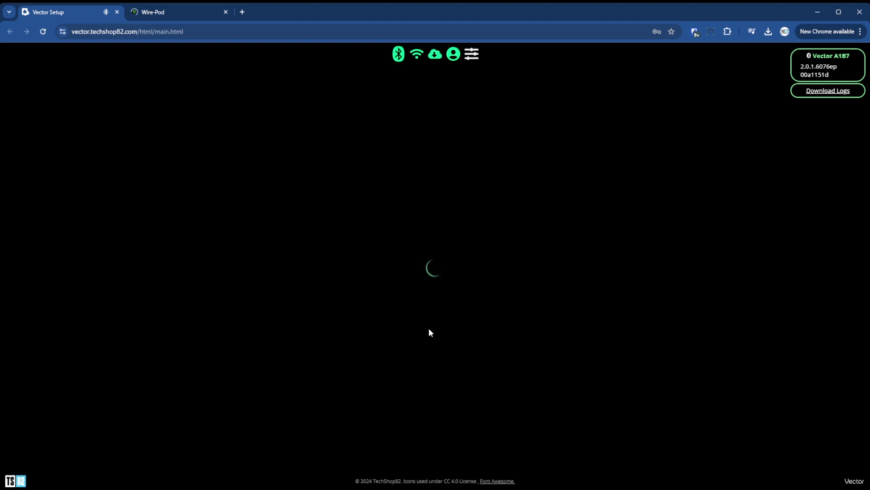
left_click(225, 12)
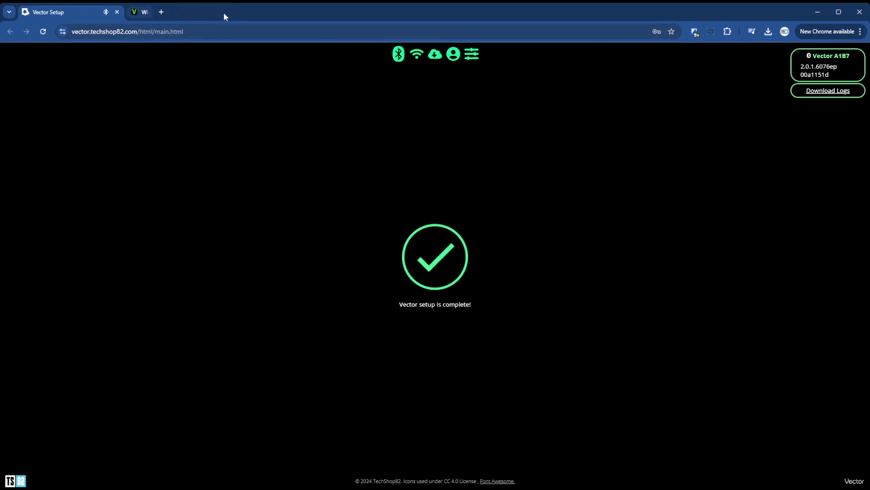